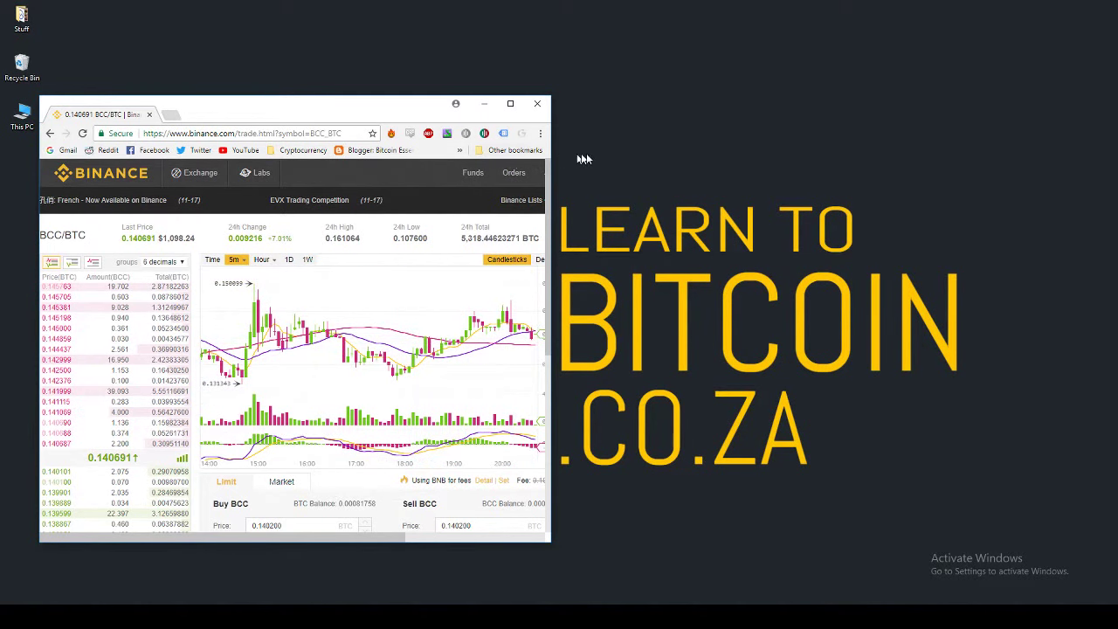
left_click(516, 103)
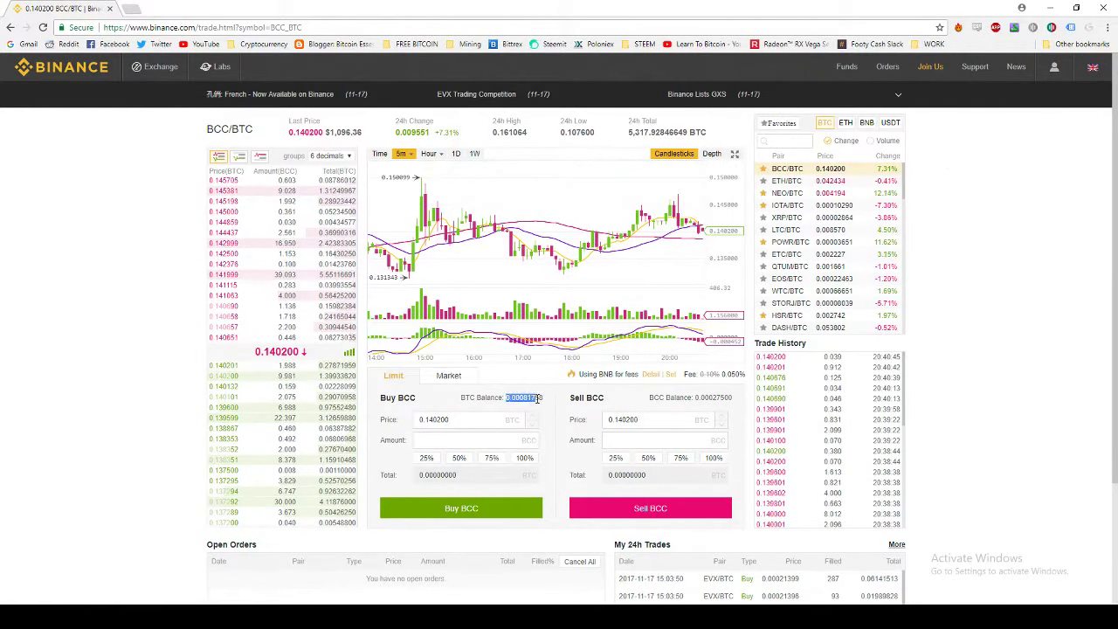
double_click(405, 398)
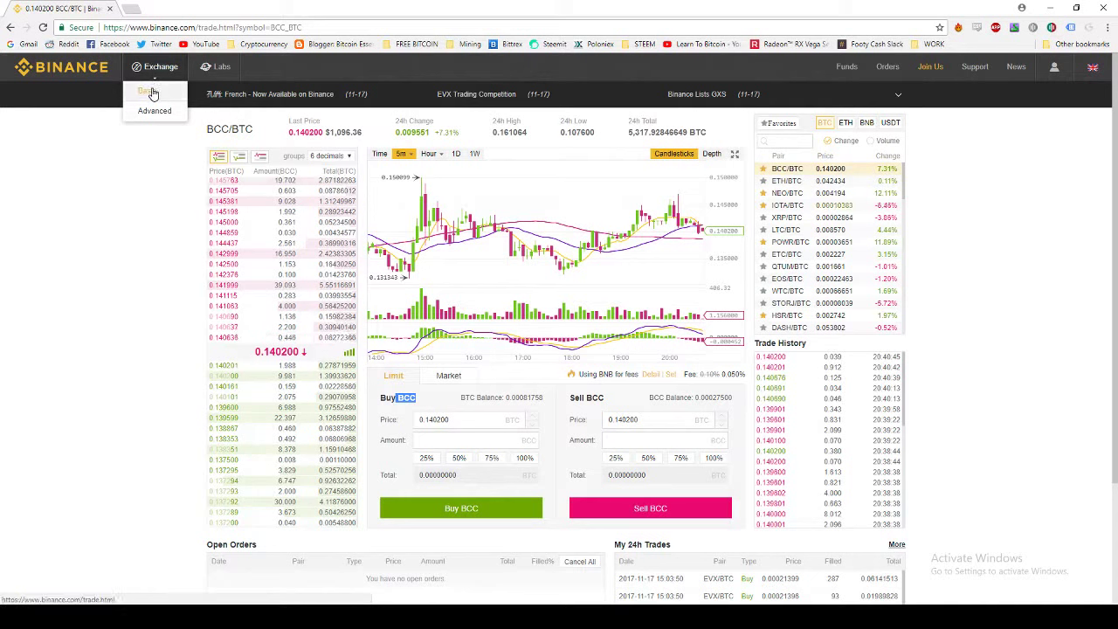
Step: Search the pair list for 'bcc' and open the BCC/BTC market
left_click(778, 142)
type("bc")
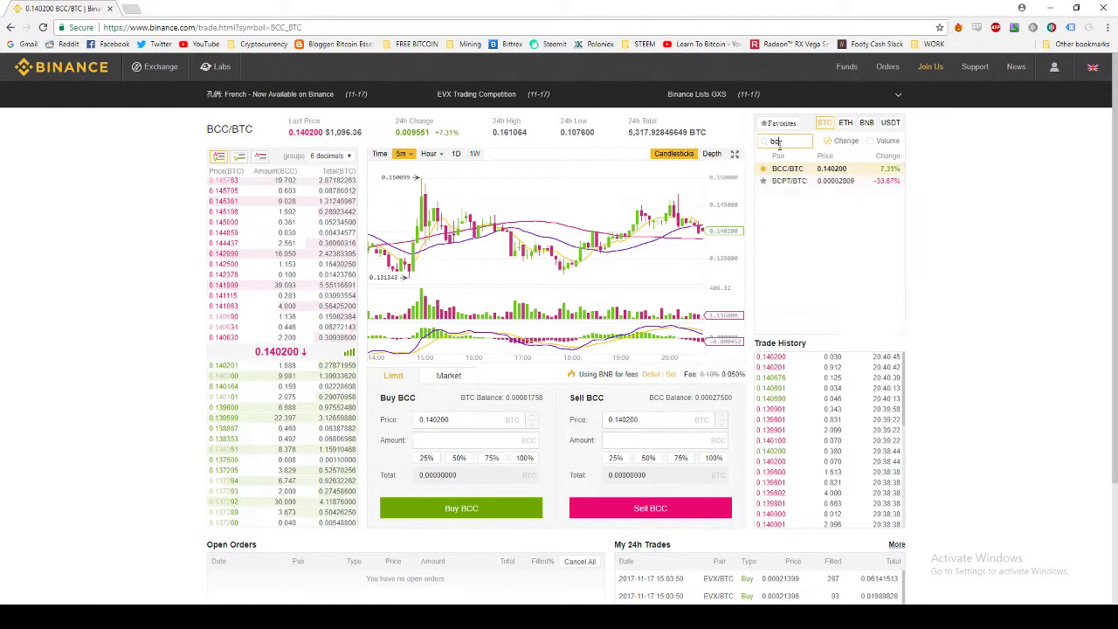
type("c")
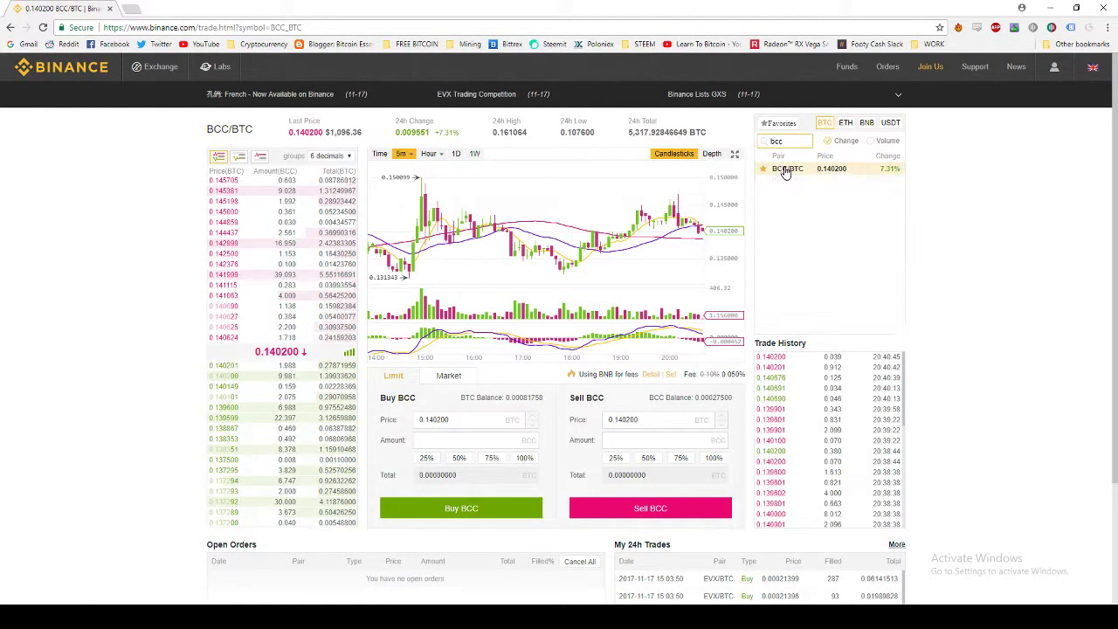
left_click(786, 170)
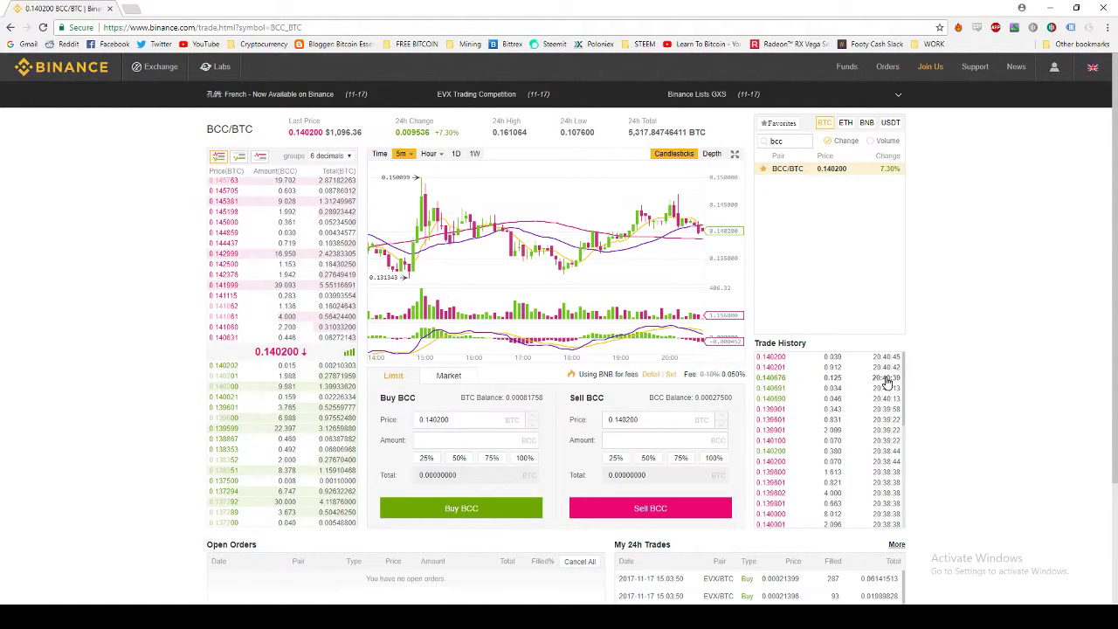
mouse_move(514, 422)
left_mouse_down()
mouse_move(437, 400)
mouse_move(528, 474)
left_mouse_up()
left_click_drag(570, 398, 714, 478)
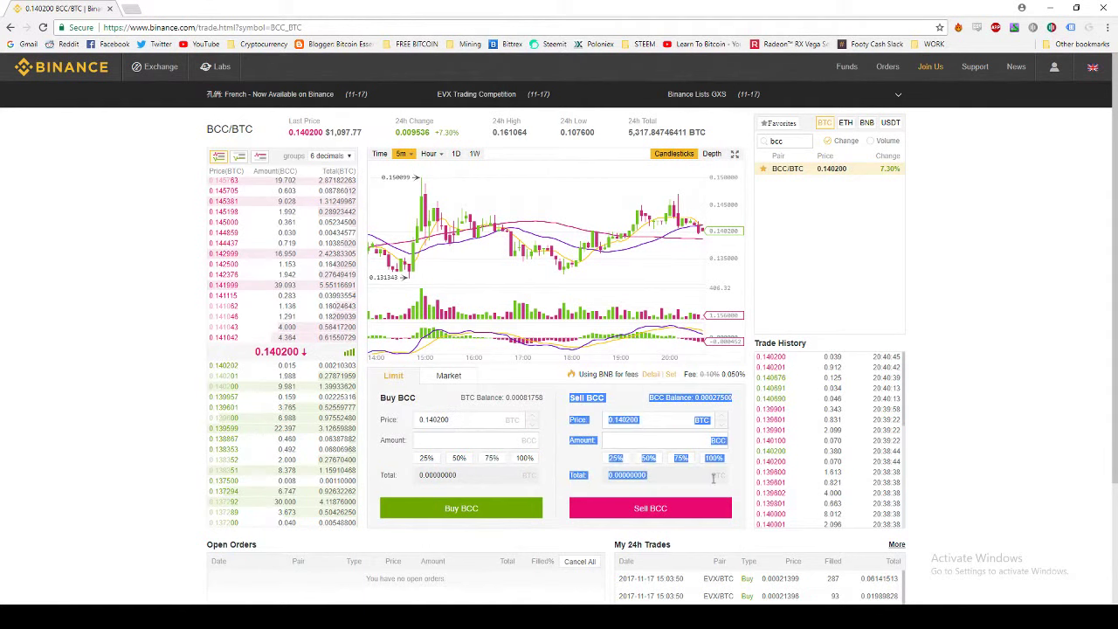
left_click(649, 397)
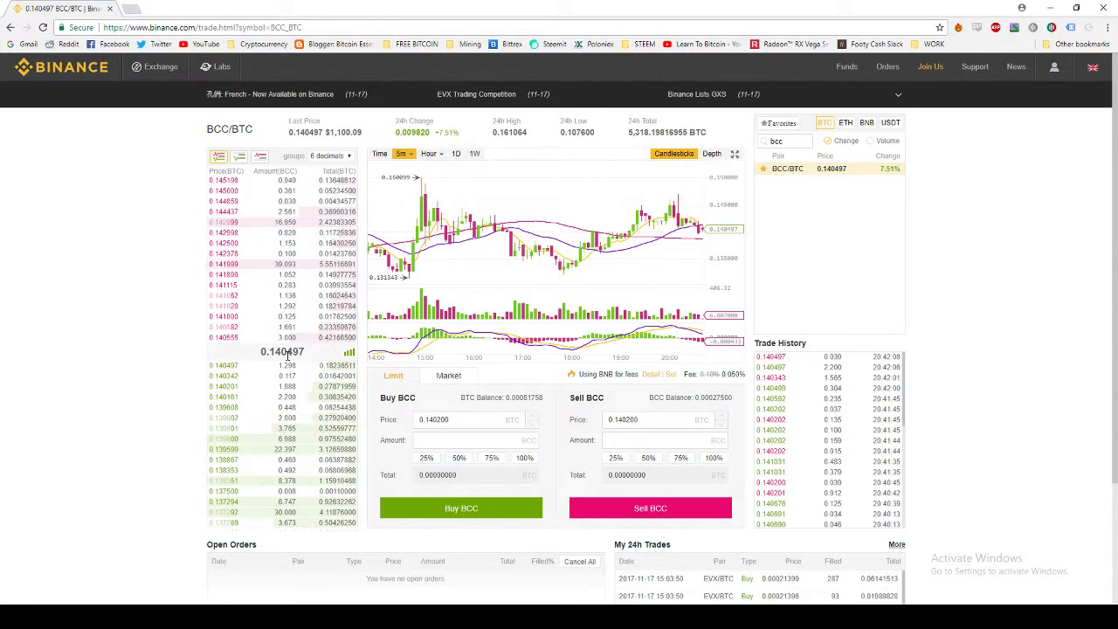
Step: Enter an amount of 1 BCC in the buy form
left_click(443, 436)
type("1")
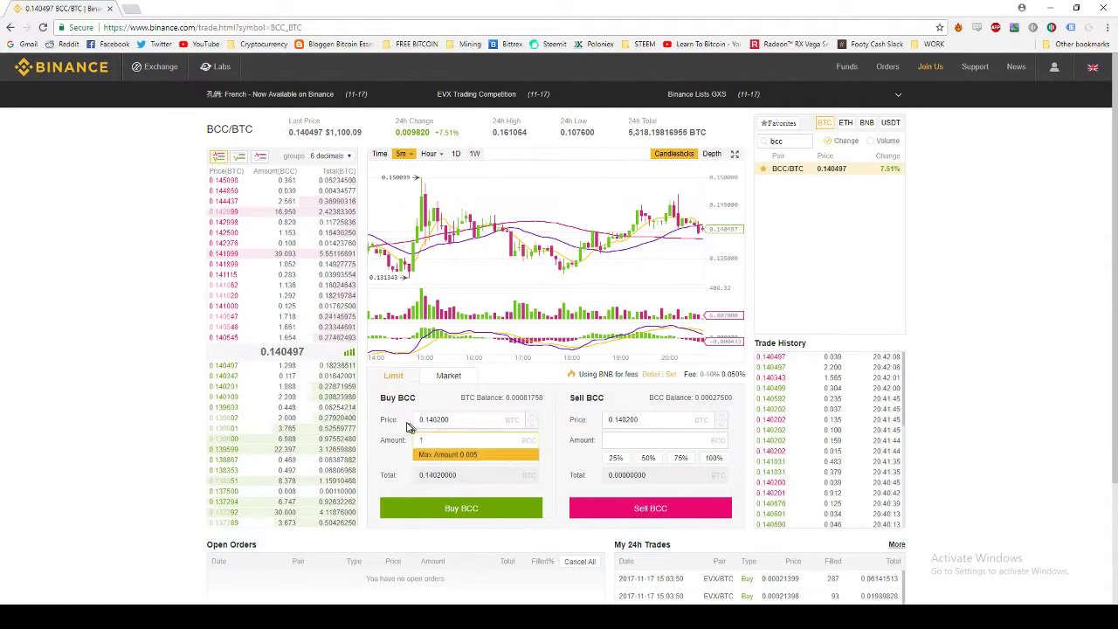
left_click(369, 398)
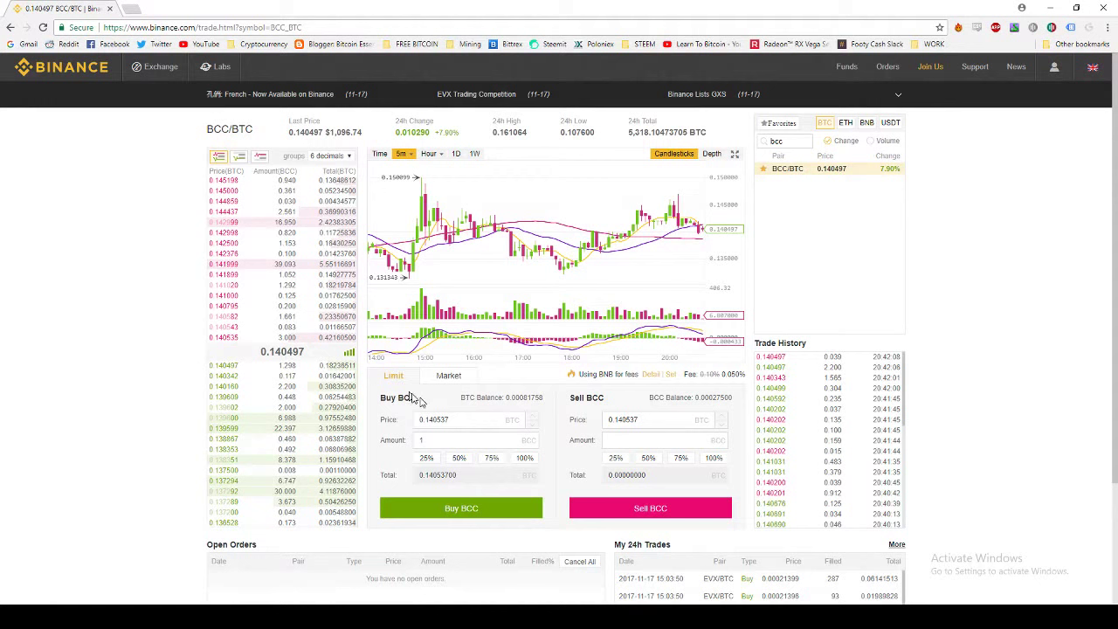
Step: Fill the buy price from sell-book asks, hand-editing it to 0.140537
left_click_drag(451, 419, 416, 421)
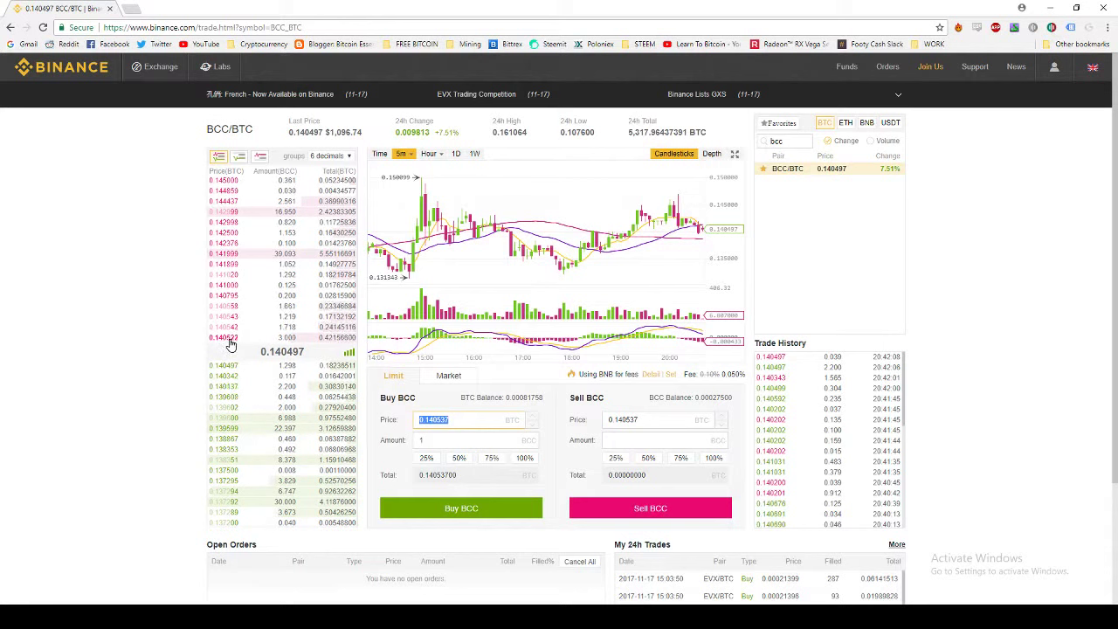
triple_click(228, 340)
left_click(175, 338)
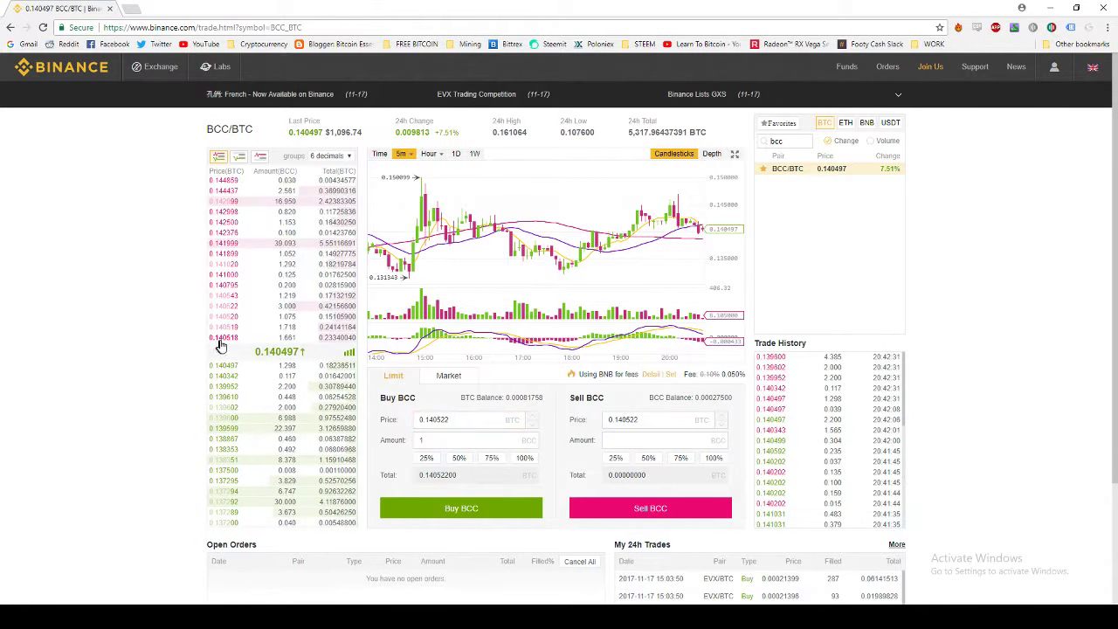
left_click(225, 339)
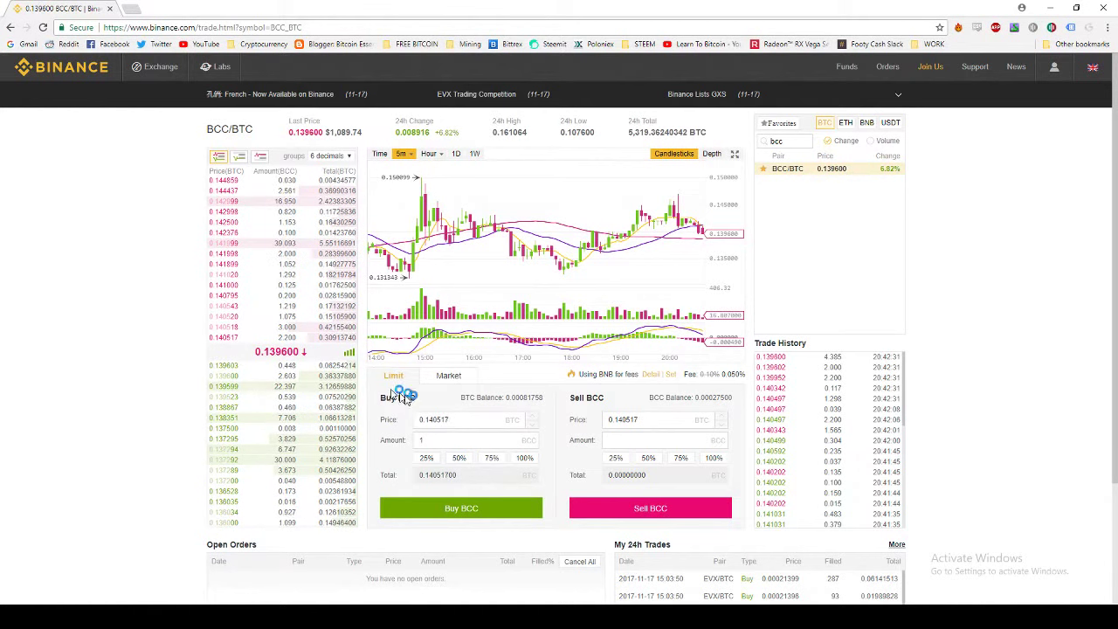
left_click(435, 419)
key("BackSpace")
type("7")
left_click_drag(452, 420, 423, 420)
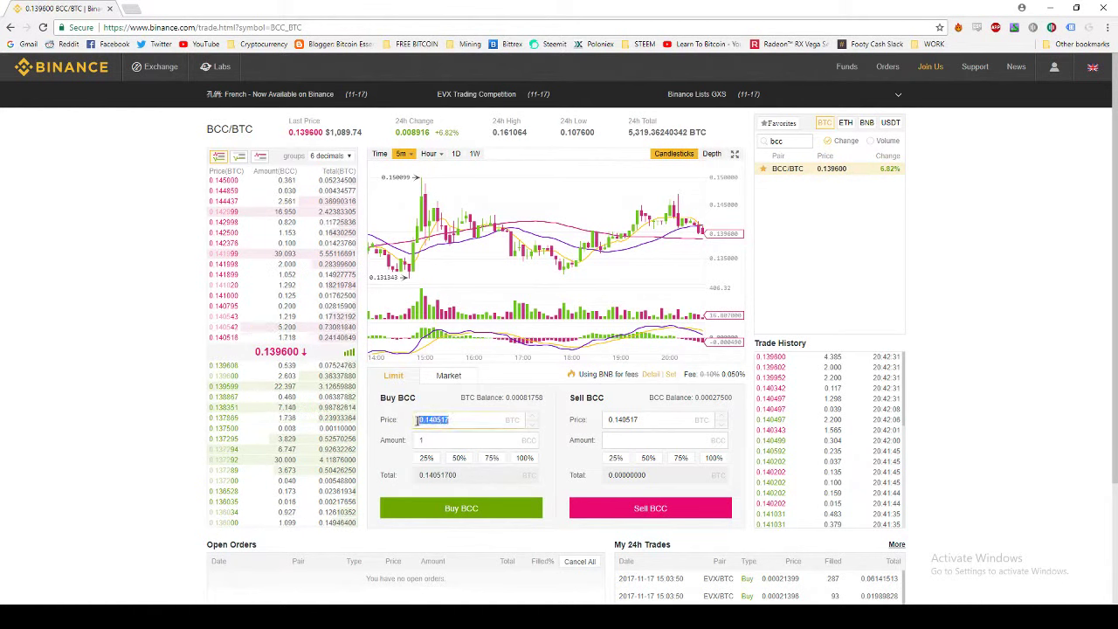
left_click(229, 339)
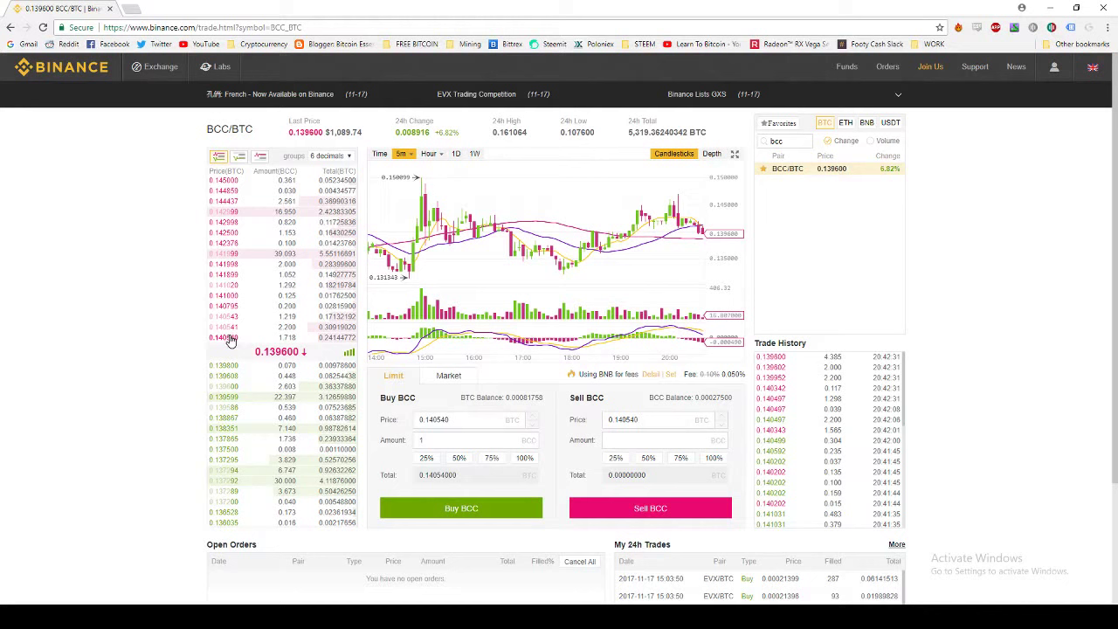
Step: Highlight the 1 BCC amount, BTC balance and 0.14053700 BTC order total
left_click_drag(426, 439, 406, 440)
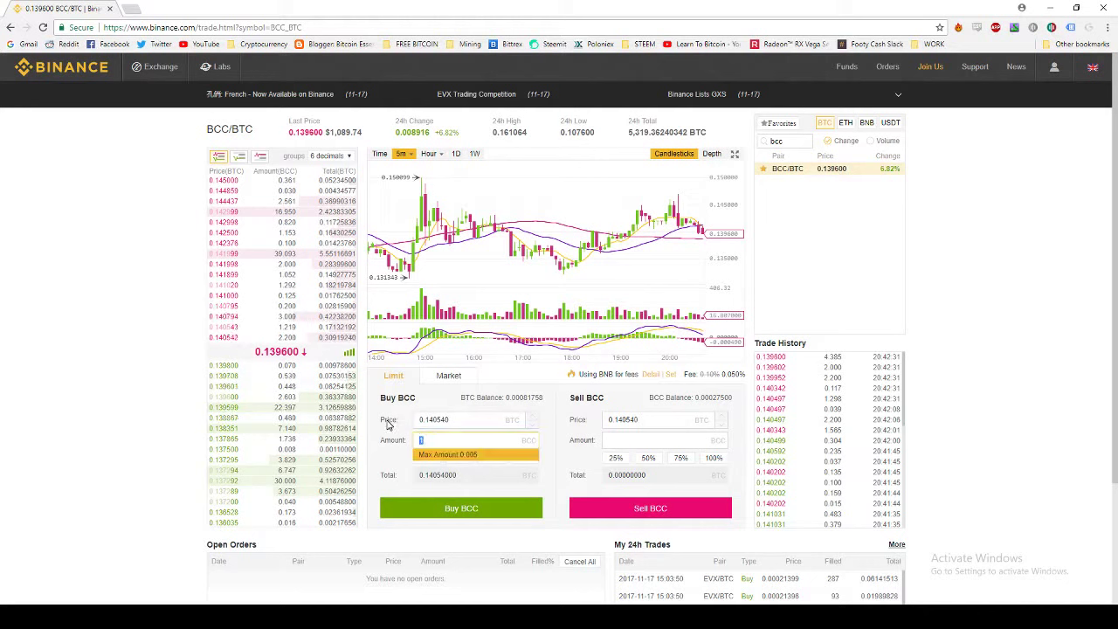
left_click(463, 416)
left_click_drag(504, 398, 527, 398)
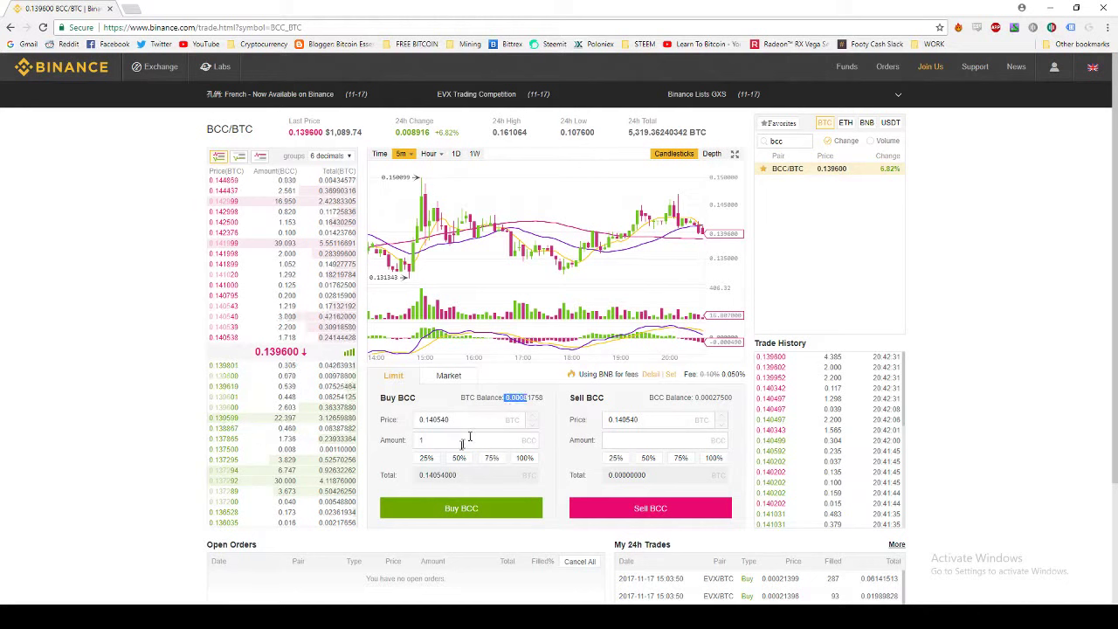
left_click_drag(457, 475, 418, 484)
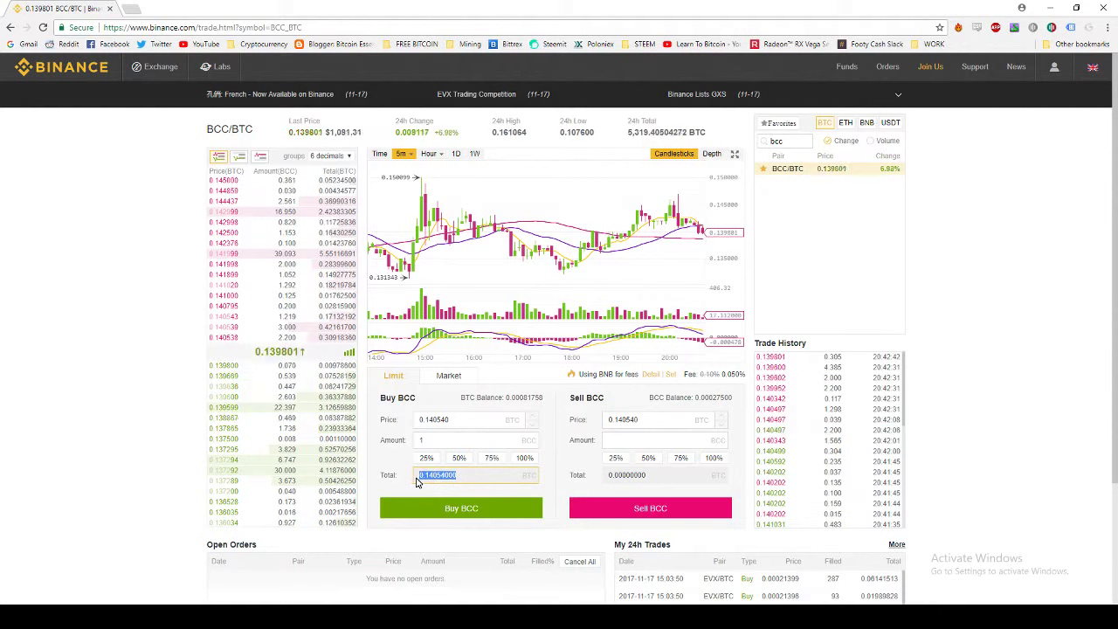
left_click(393, 377)
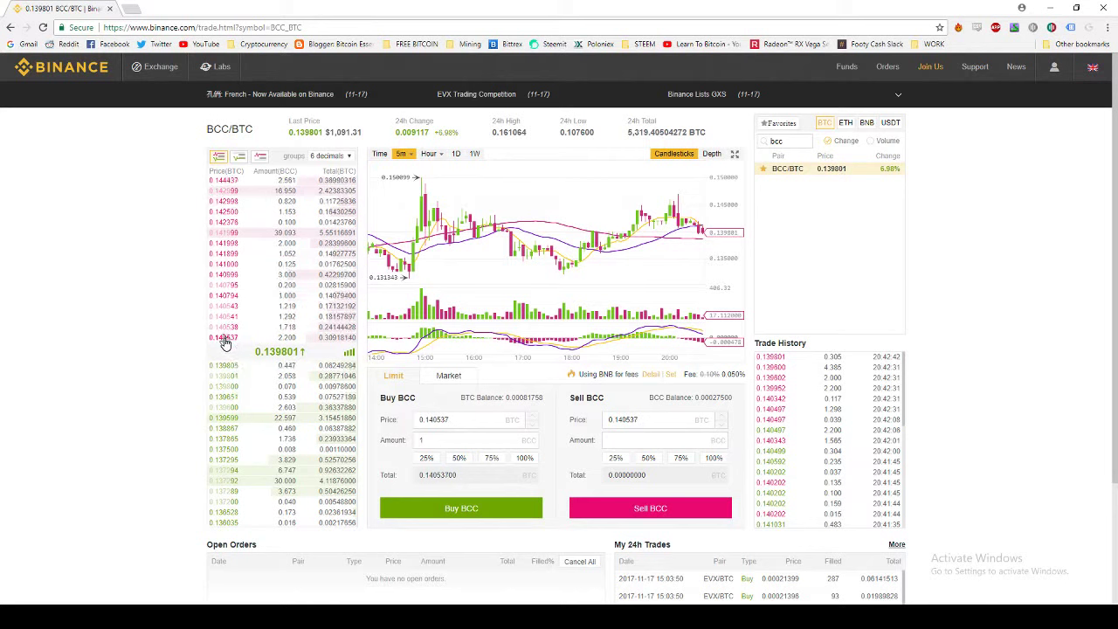
double_click(455, 439)
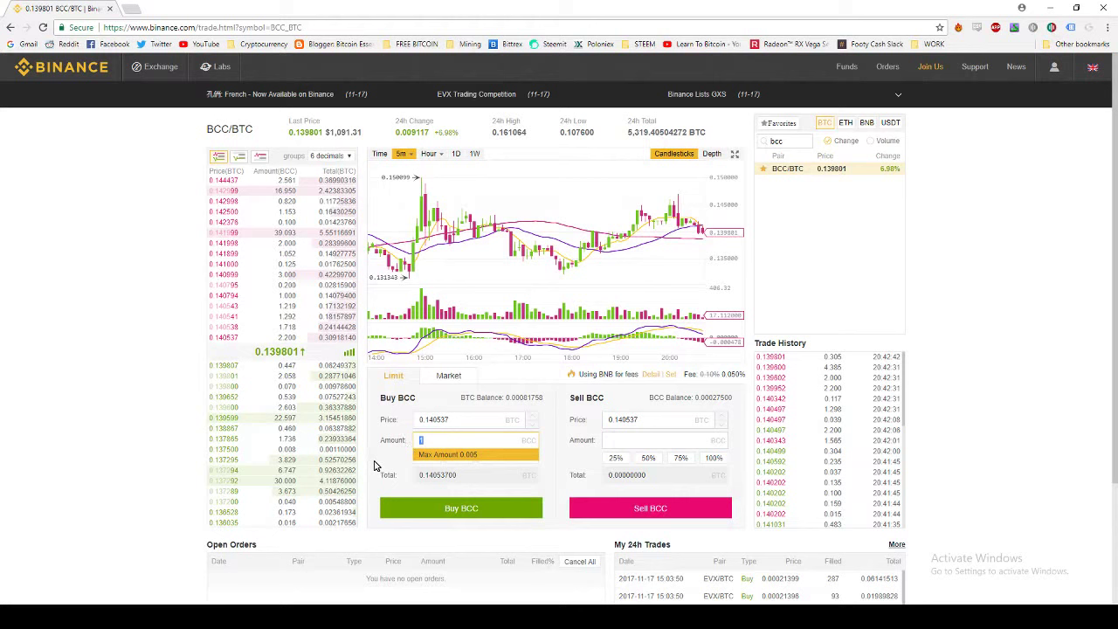
left_click(431, 491)
left_click_drag(421, 479, 443, 484)
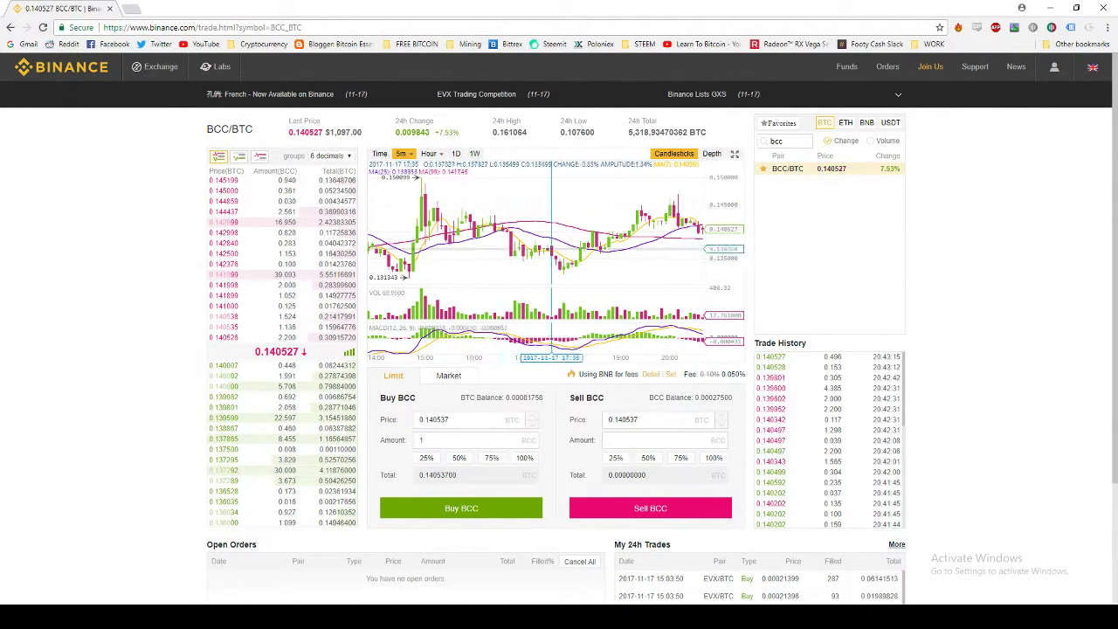
Step: Switch the chart from 5m to 1-minute candles and zoom in
left_click(404, 155)
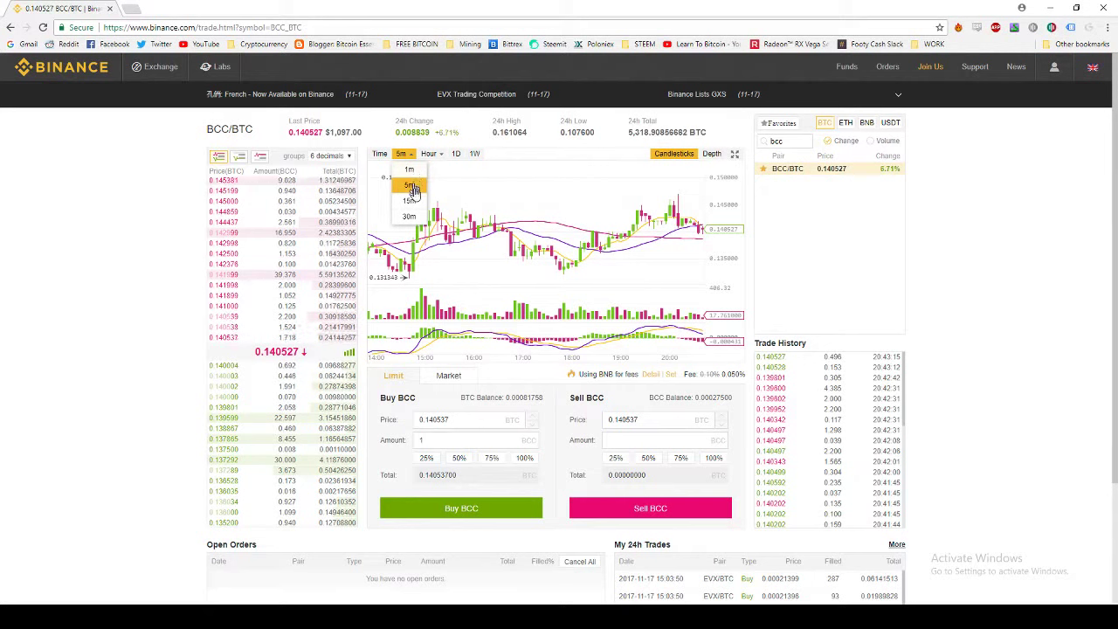
left_click(409, 169)
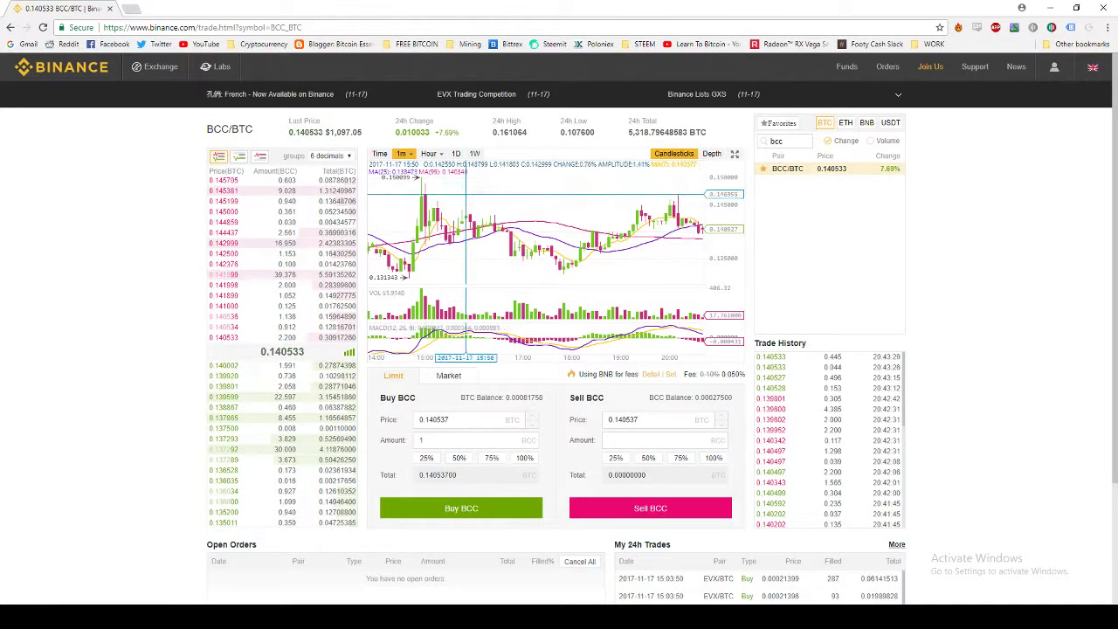
scroll(699, 244, "up", 5)
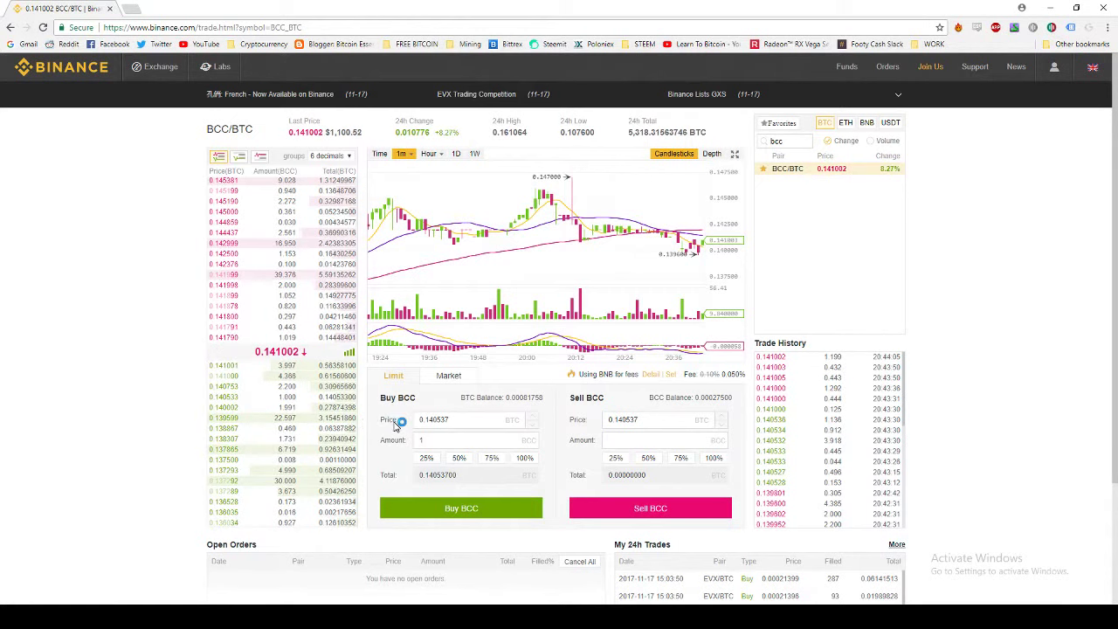
Step: Take the 0.145763 ask as the buy price and set the amount to 1 BCC
left_click(224, 339)
double_click(416, 440)
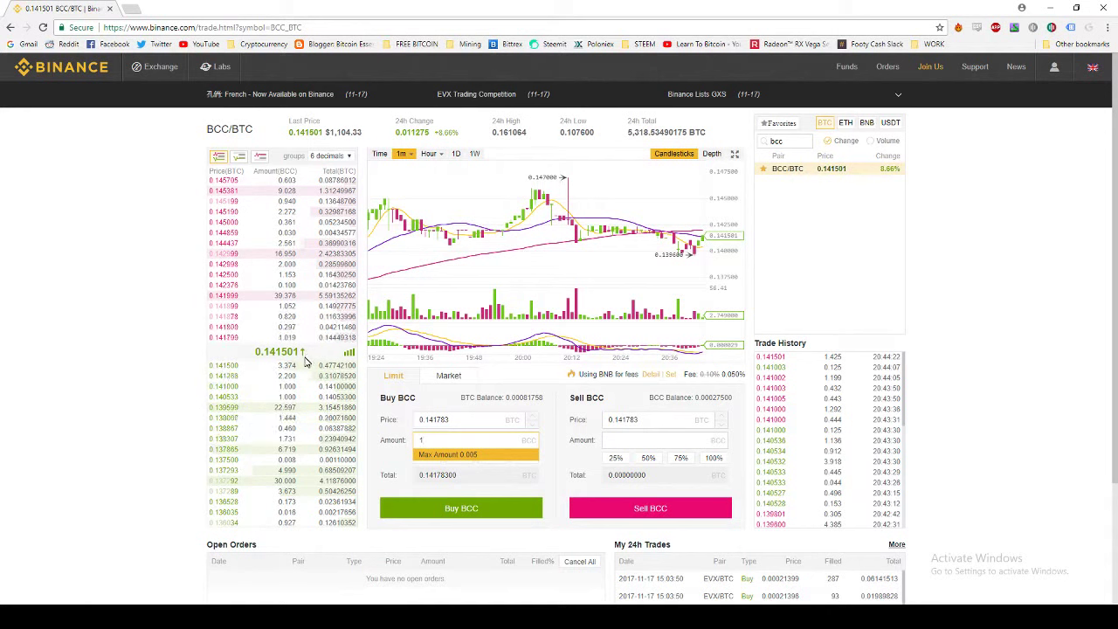
left_click(229, 201)
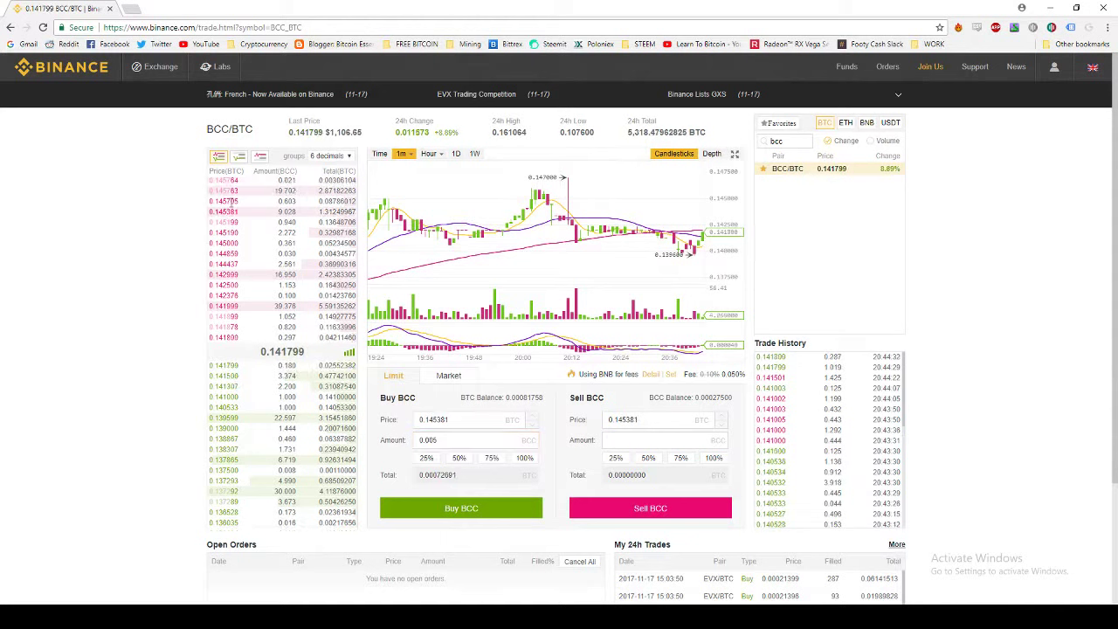
double_click(226, 193)
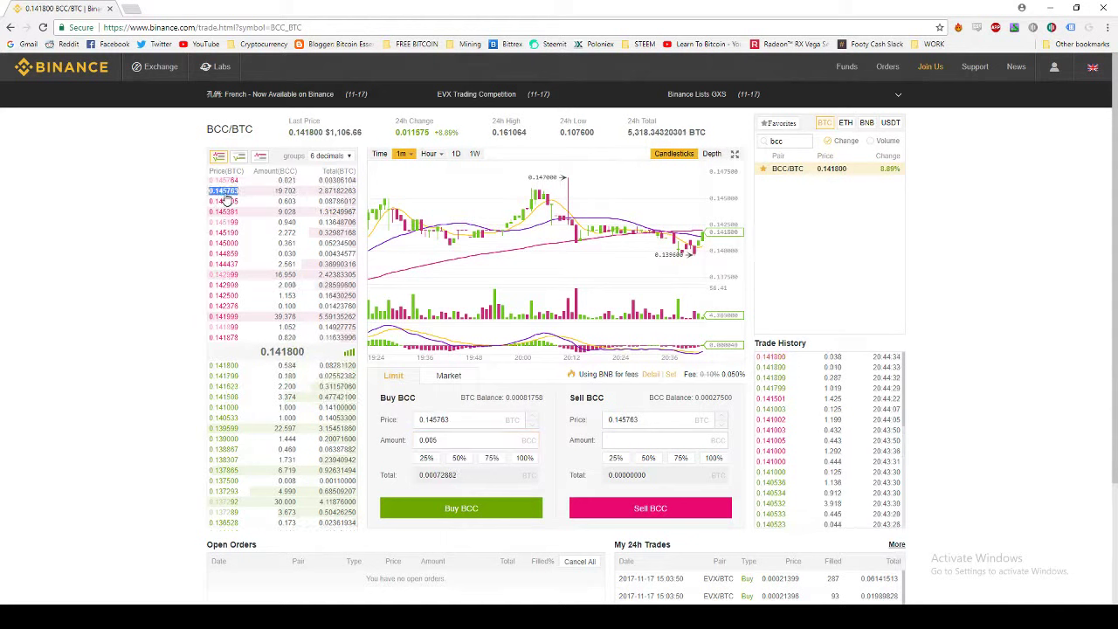
left_click_drag(454, 440, 400, 443)
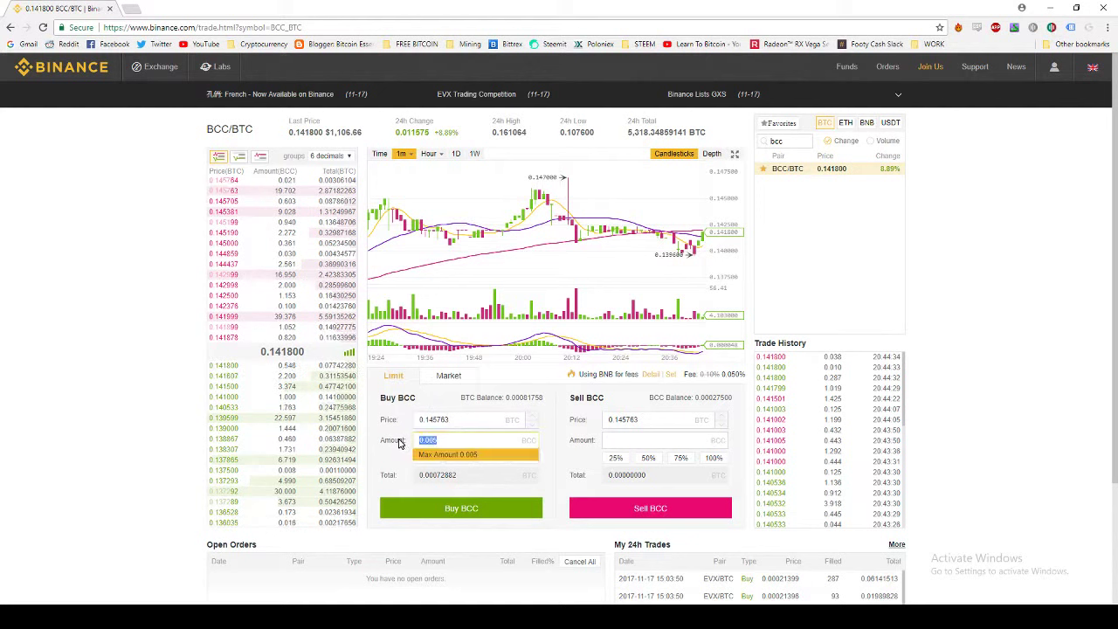
type("1")
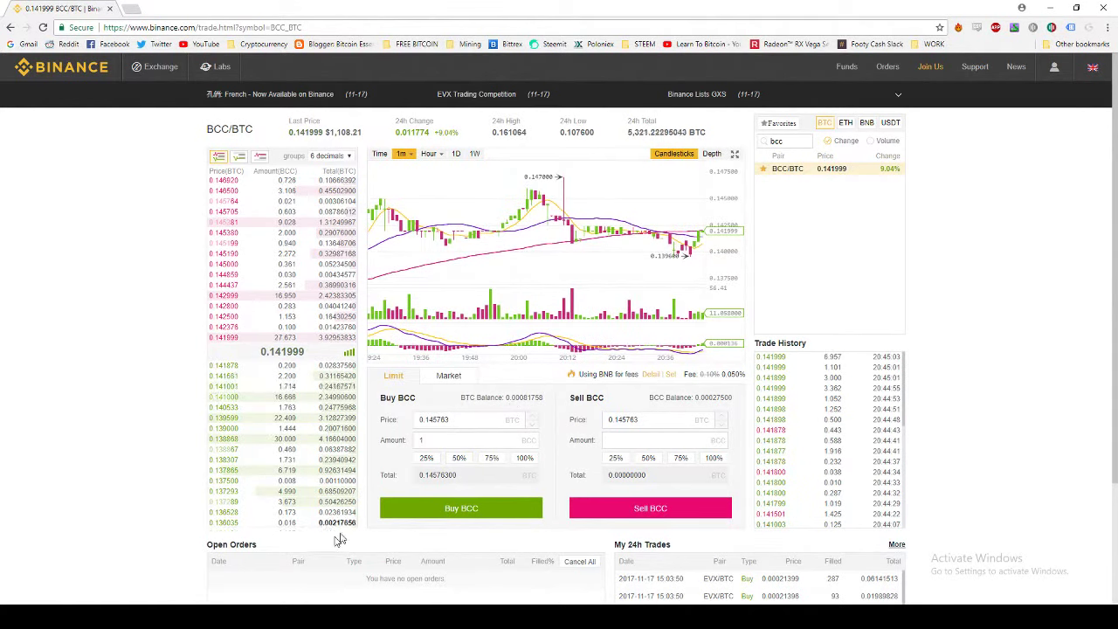
Step: Highlight the 'no open orders' note, then clear the highlight
left_click_drag(366, 579, 460, 584)
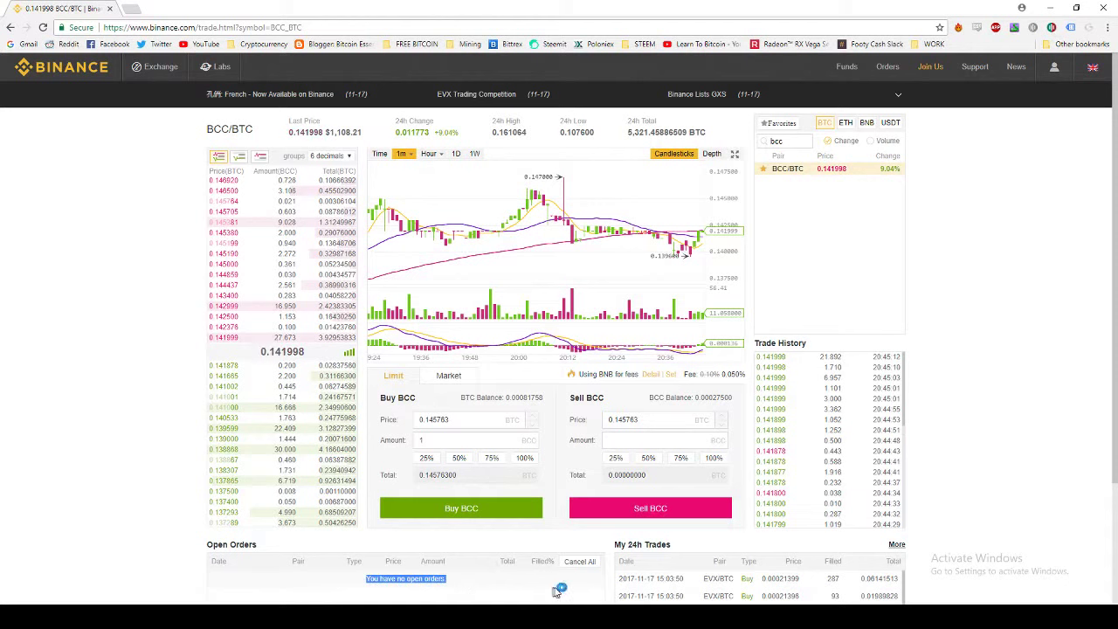
left_click(587, 571)
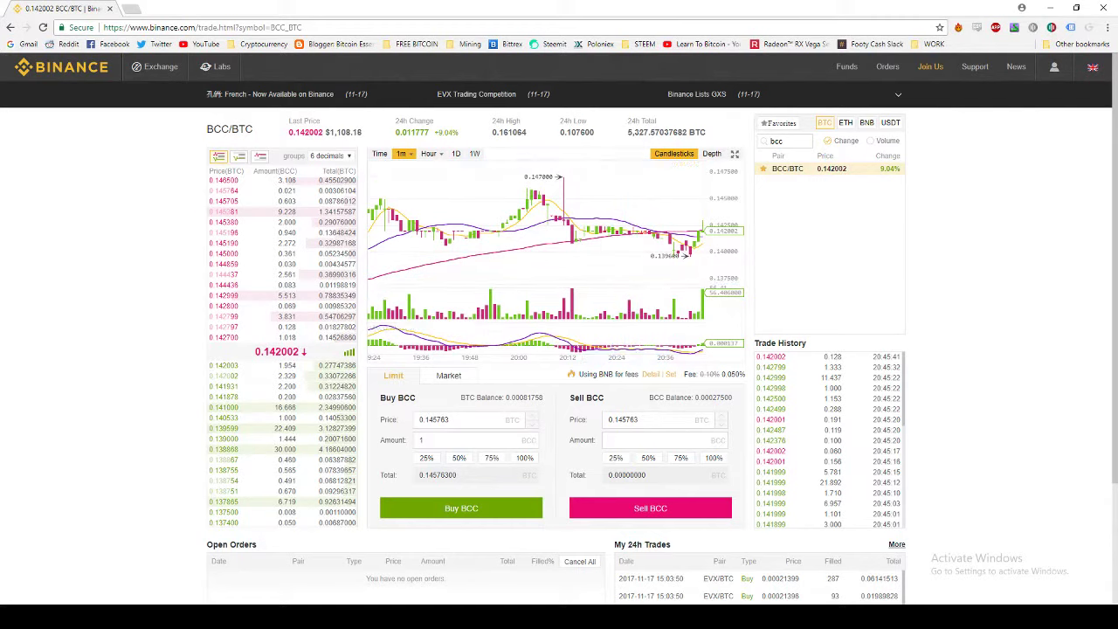
left_click(1078, 7)
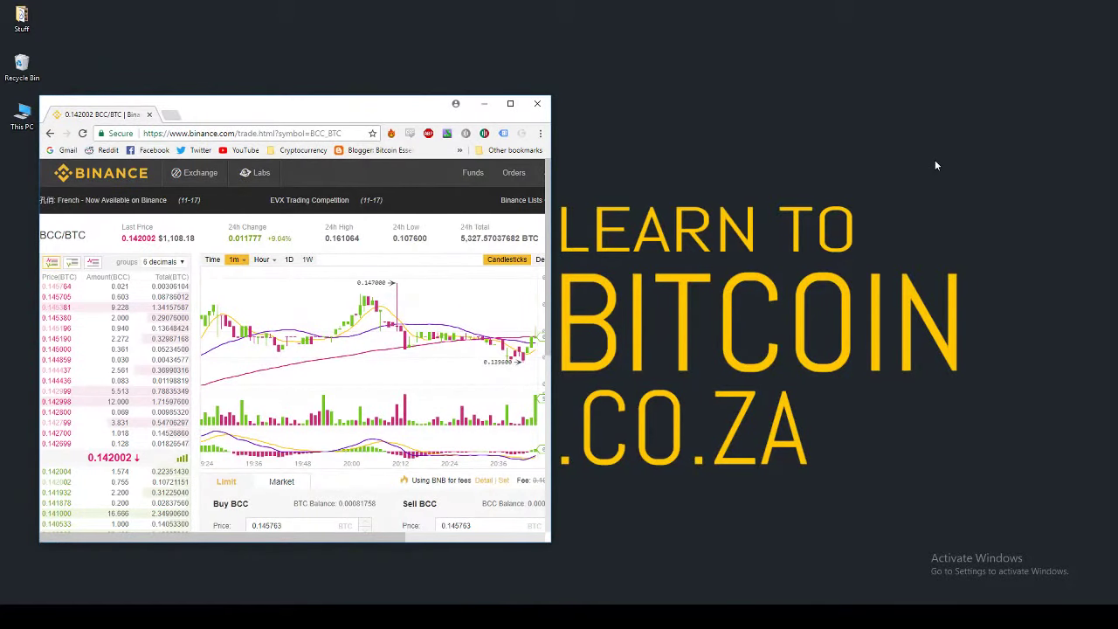